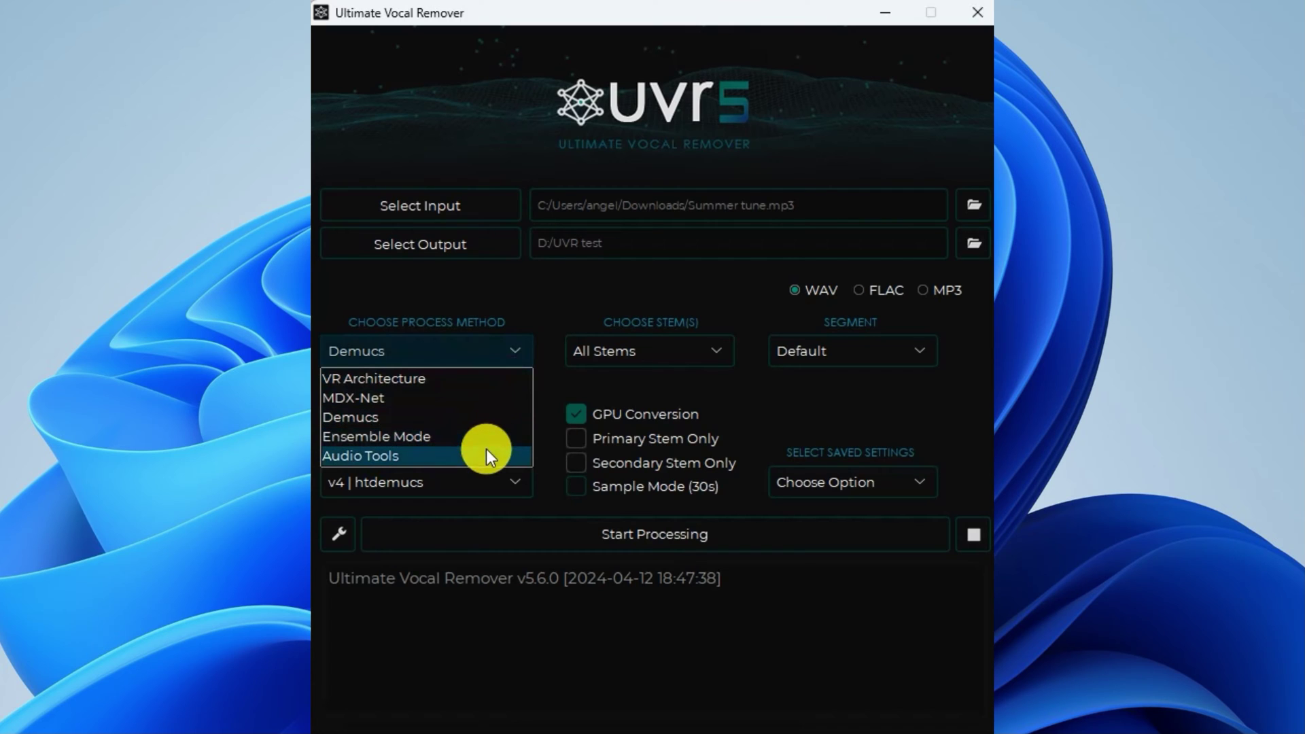
Keep Demucs as the process method and leave the stem selection on All Stems
{"action": "left_click", "coordinate": [601, 383]}
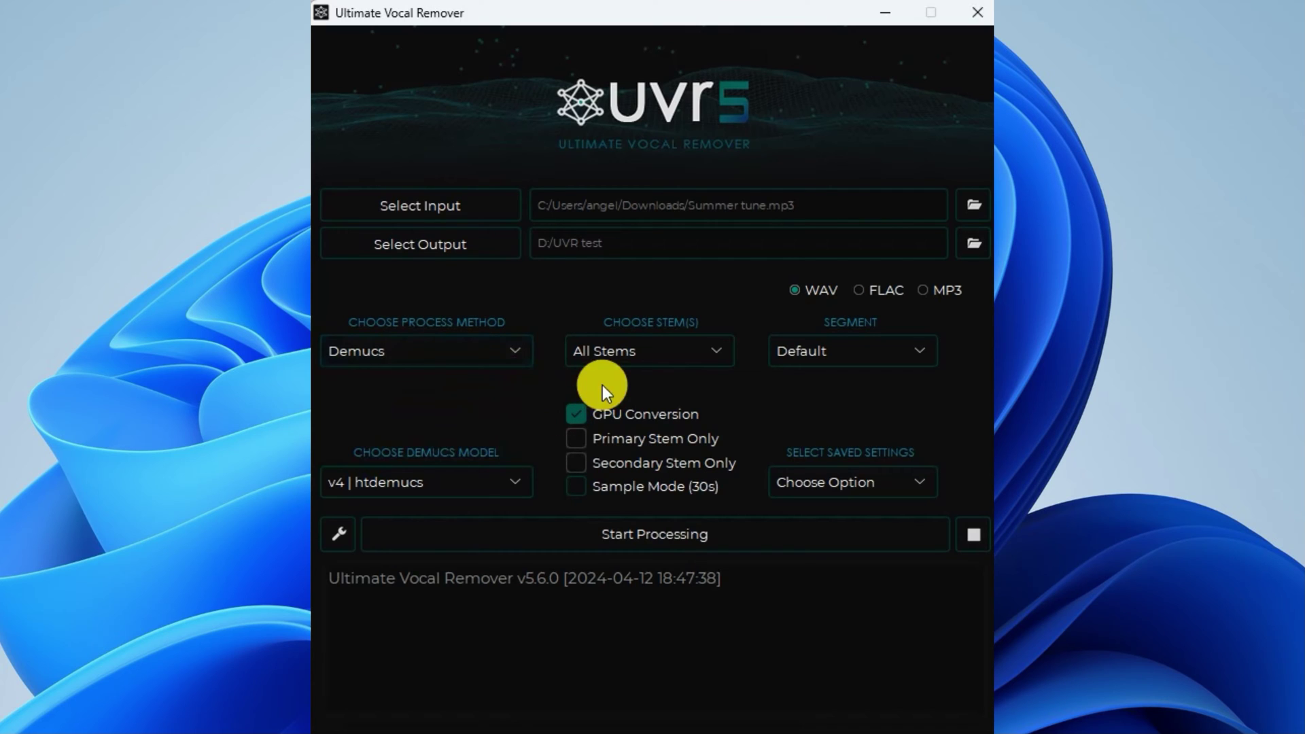
{"action": "left_click", "coordinate": [724, 352]}
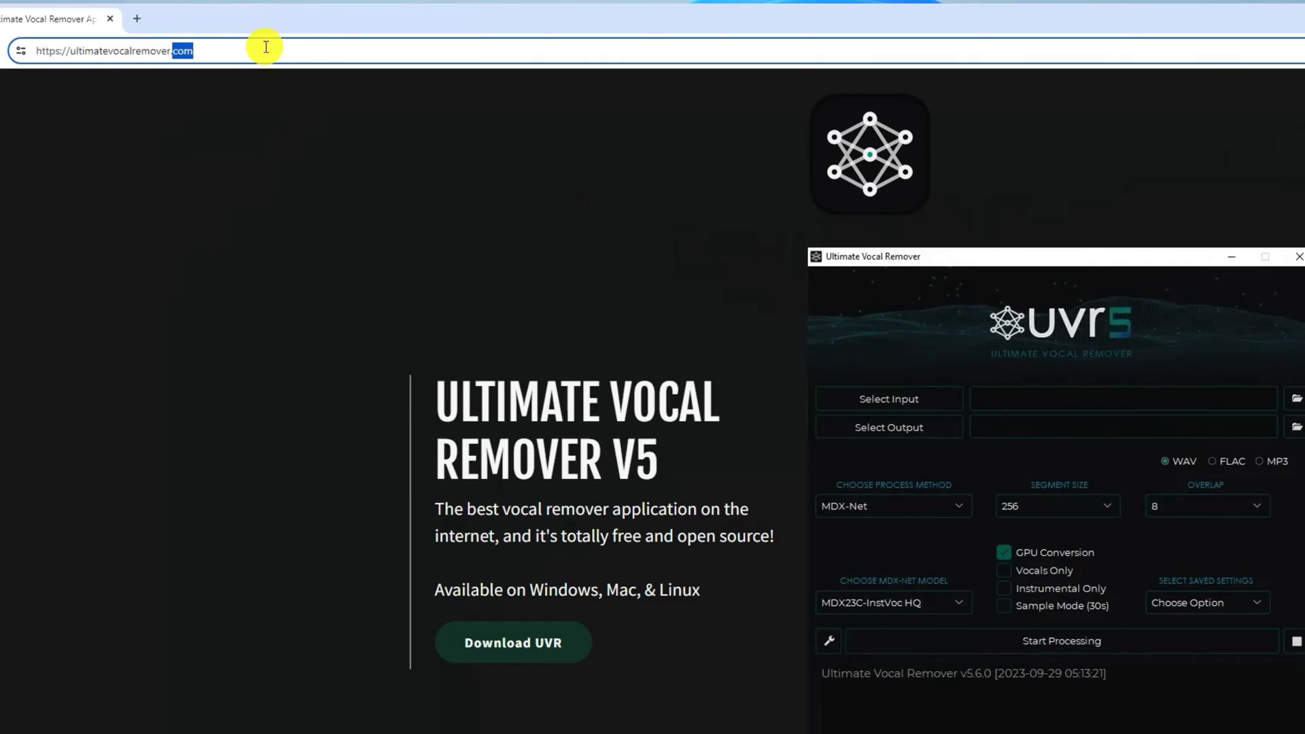
{"action": "left_click", "coordinate": [265, 47]}
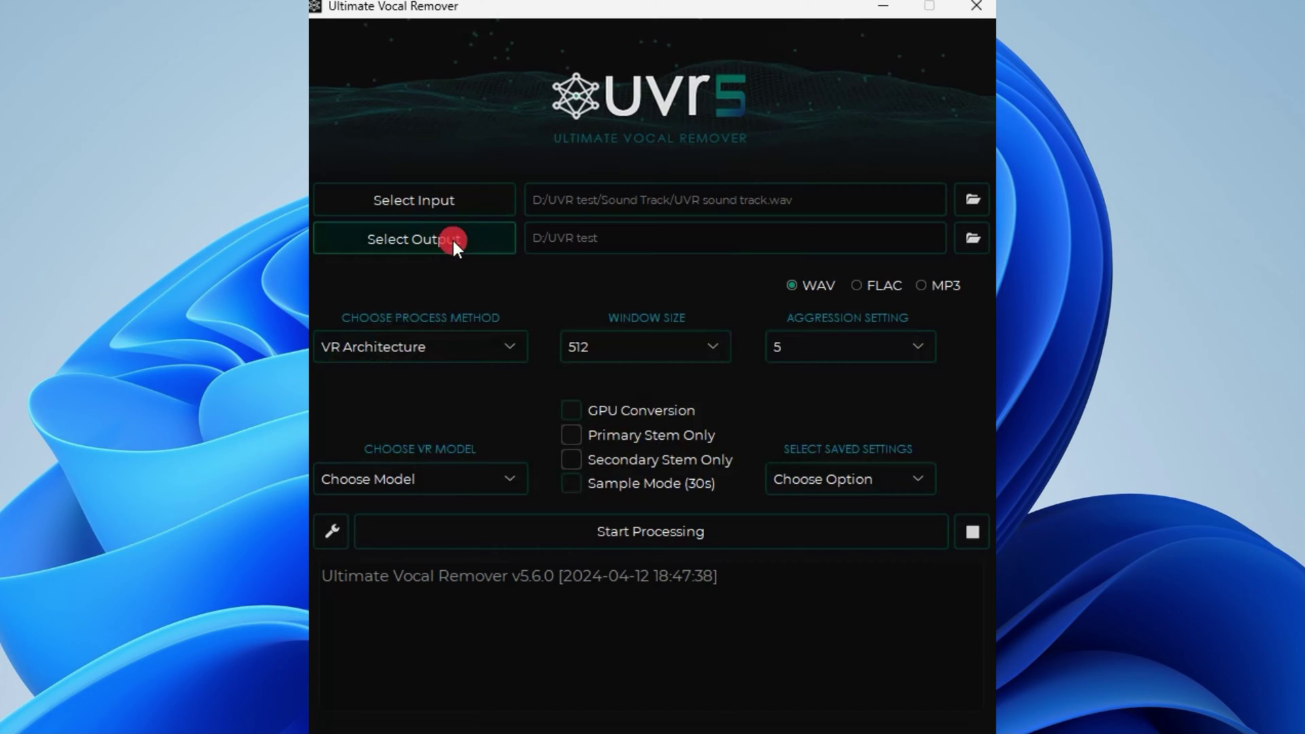
Open the UVR test output folder from the icon beside Select Output
{"action": "left_click", "coordinate": [973, 243]}
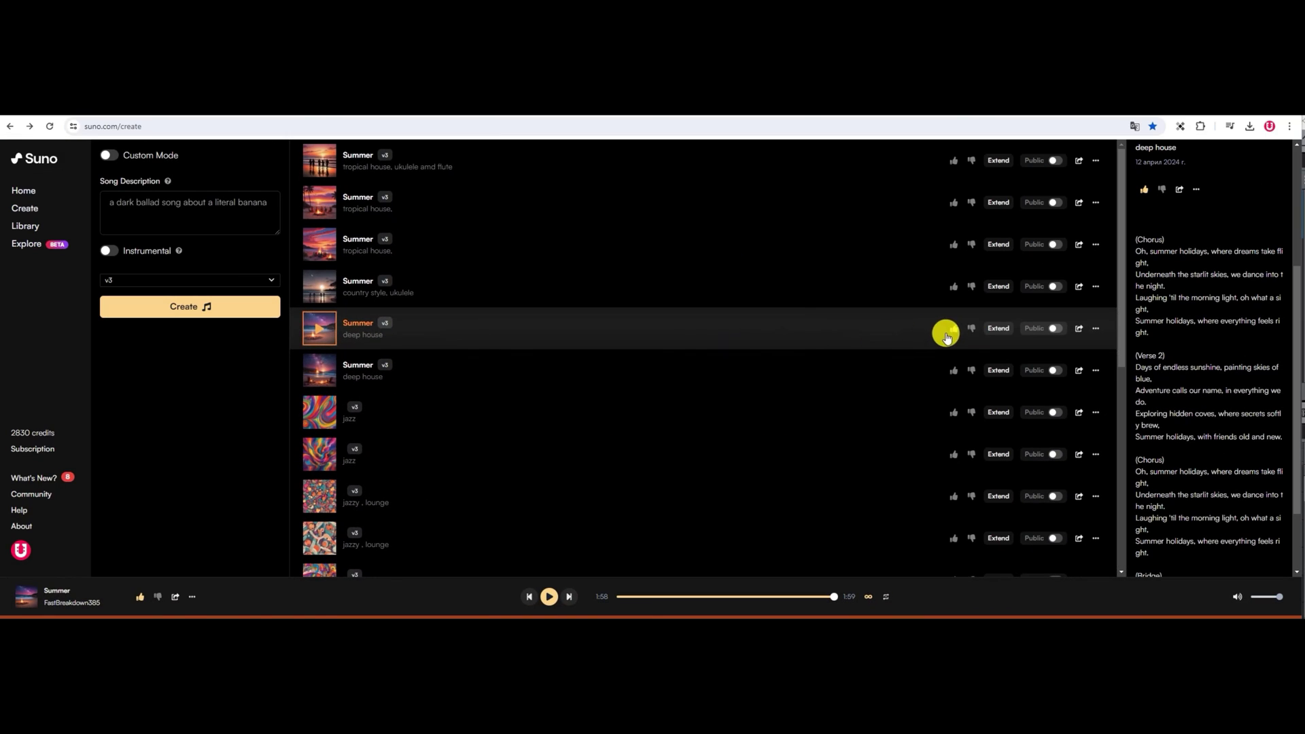
Bring up the more-options menu on the Summer deep house song row
{"action": "left_click", "coordinate": [1094, 328]}
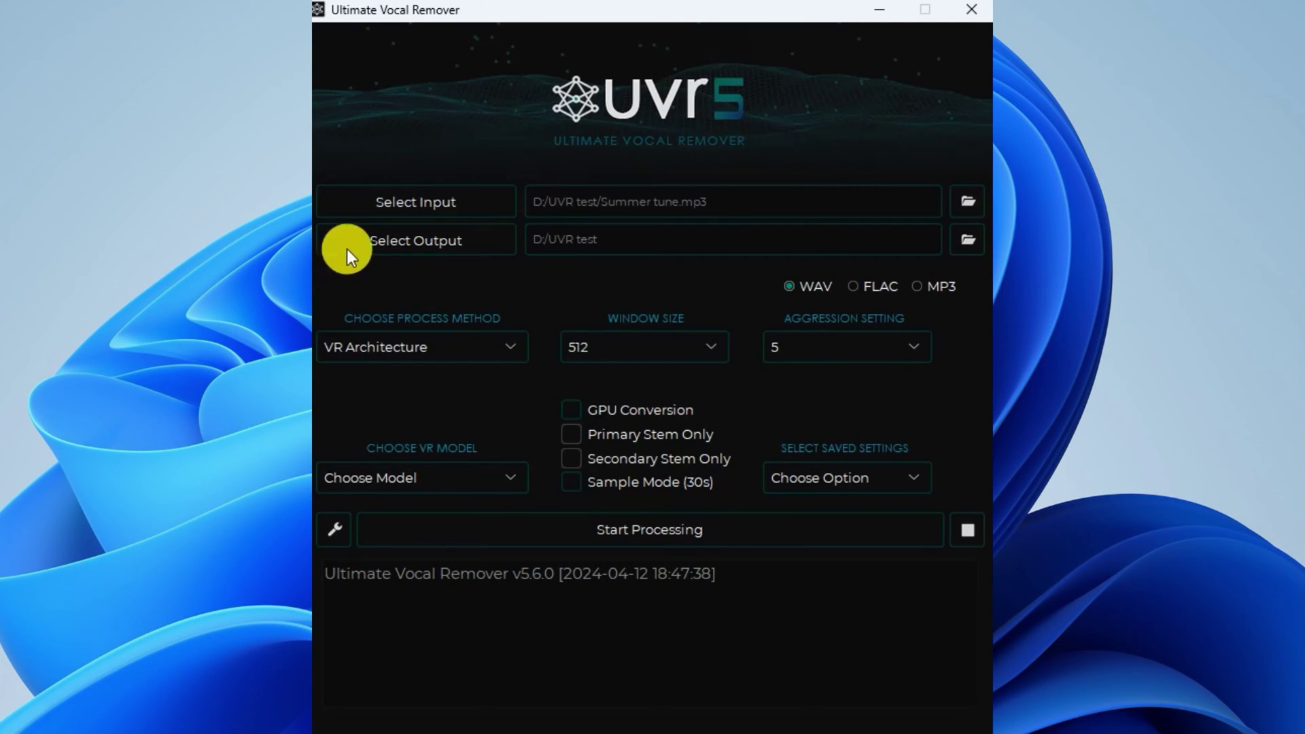
Choose Summer tune.mp3 as the input file and set the process method to Ensemble Mode
{"action": "left_click", "coordinate": [367, 202]}
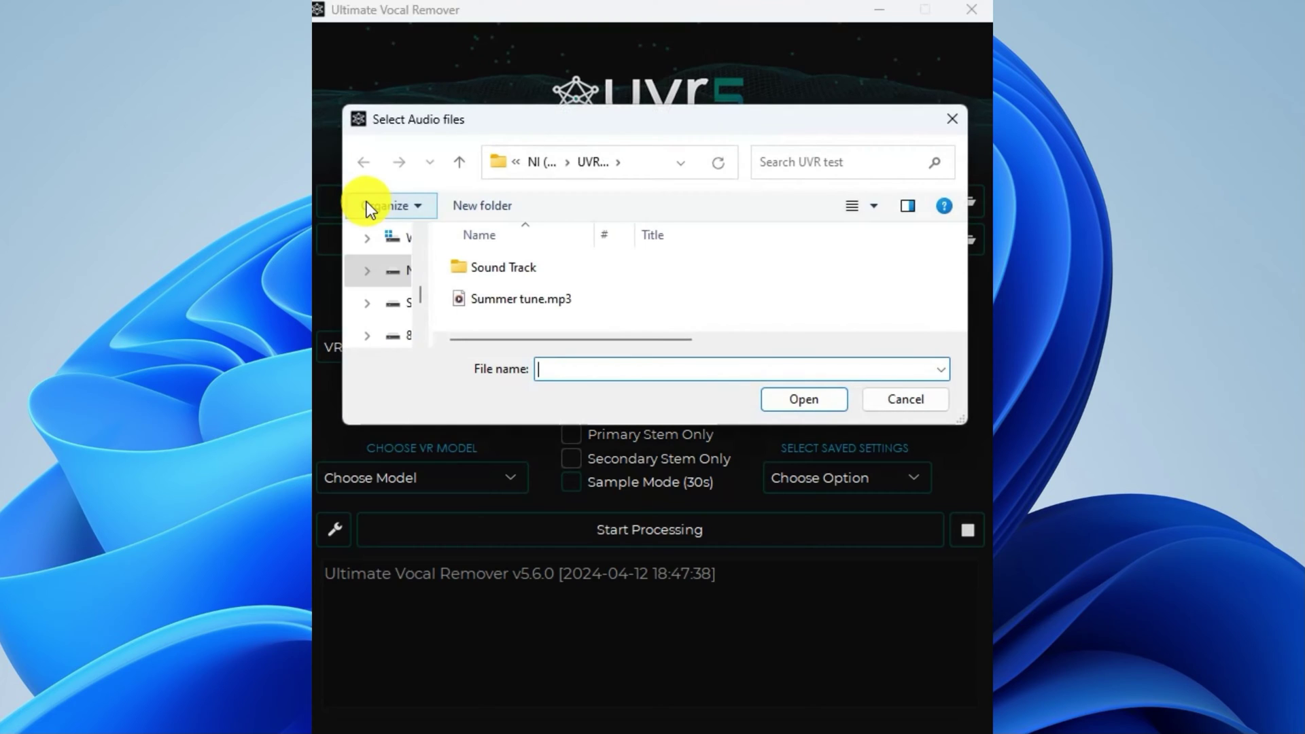
{"action": "left_click", "coordinate": [481, 298]}
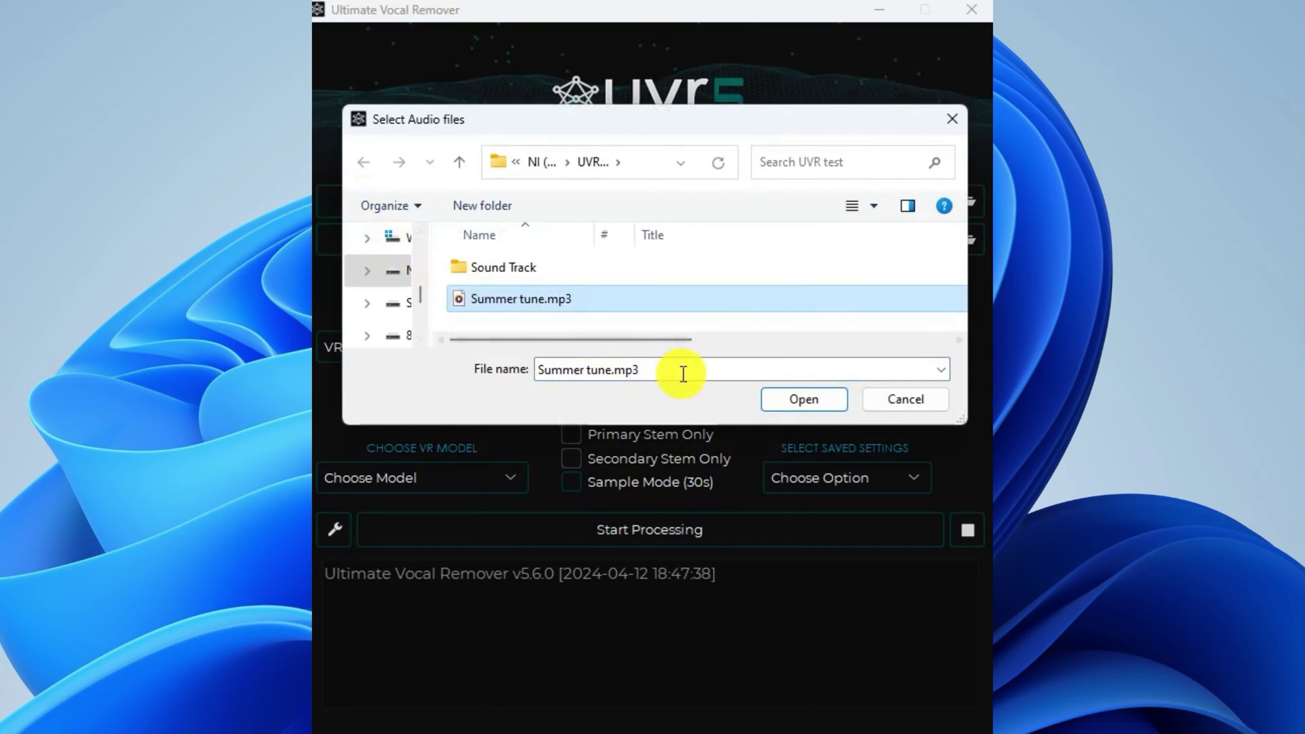
{"action": "left_click", "coordinate": [781, 401]}
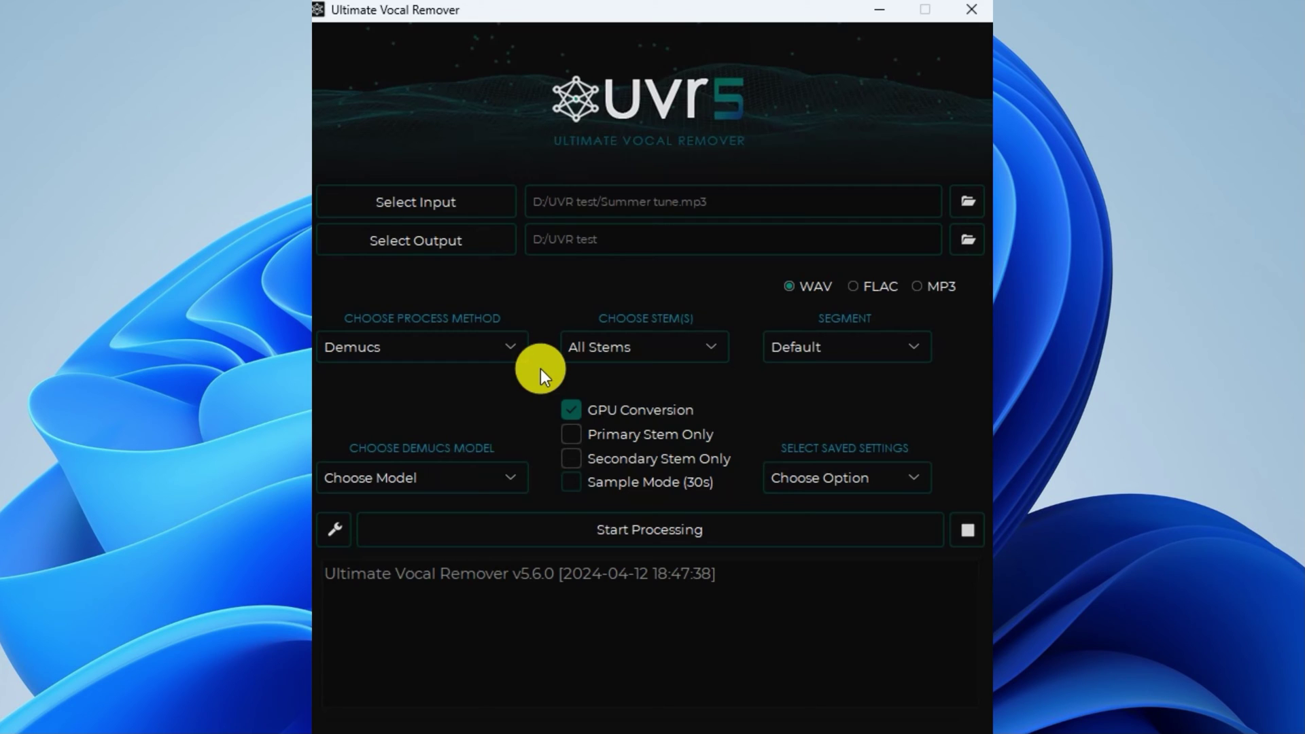
{"action": "left_click", "coordinate": [510, 347]}
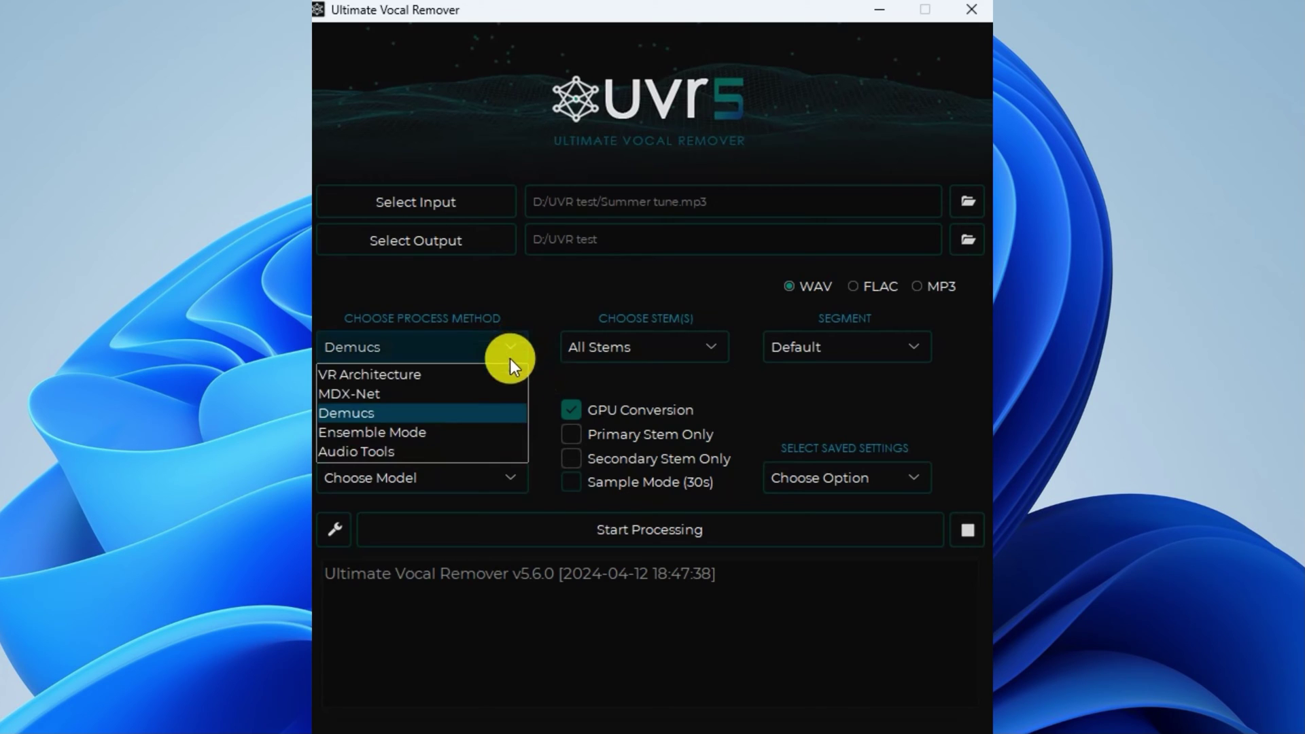
{"action": "left_click", "coordinate": [480, 423]}
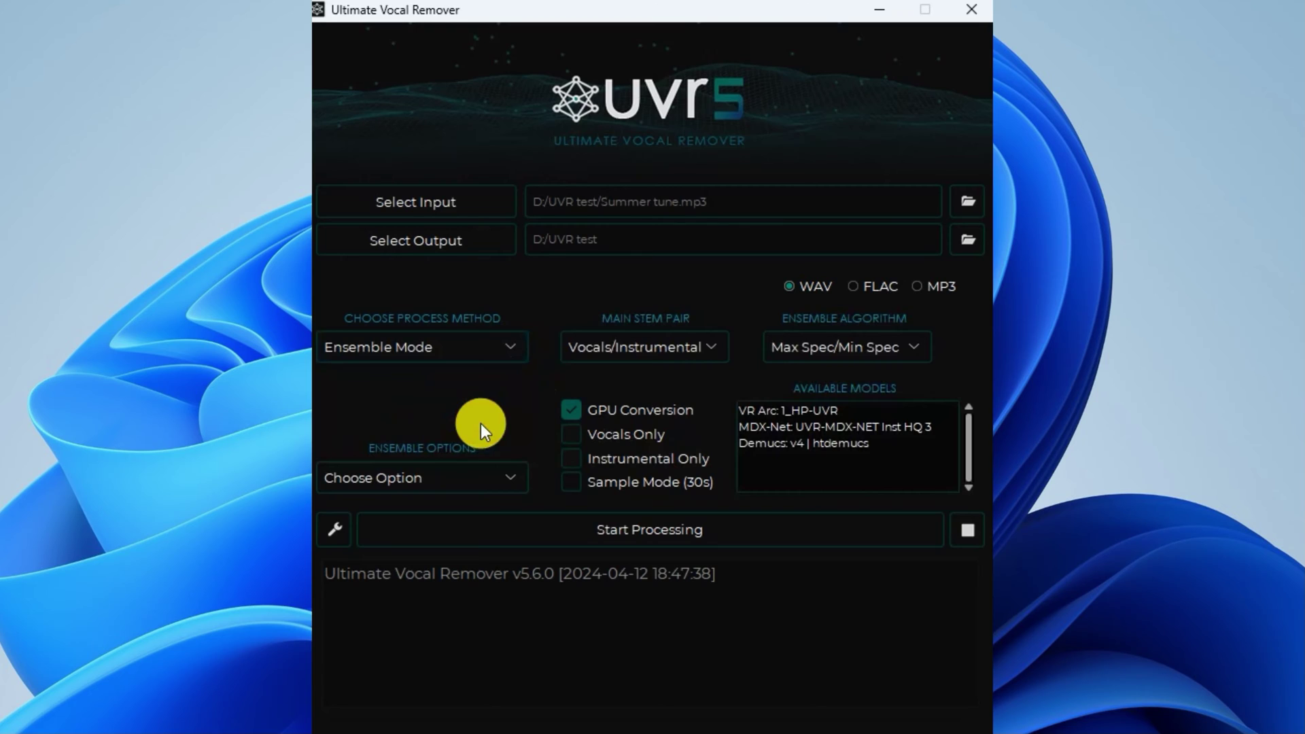
Pick Vocals/Instrumental from the Main Stem Pair dropdown
{"action": "left_click", "coordinate": [721, 350]}
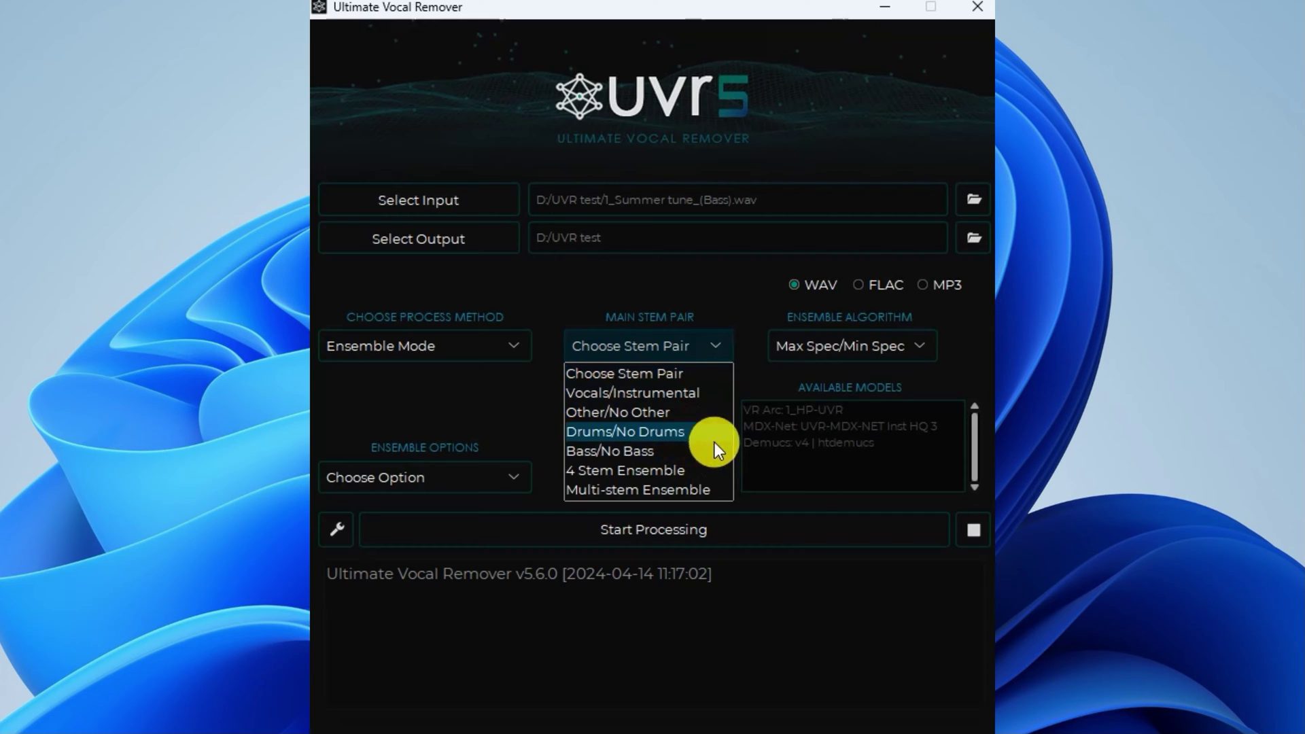
{"action": "left_click", "coordinate": [682, 398]}
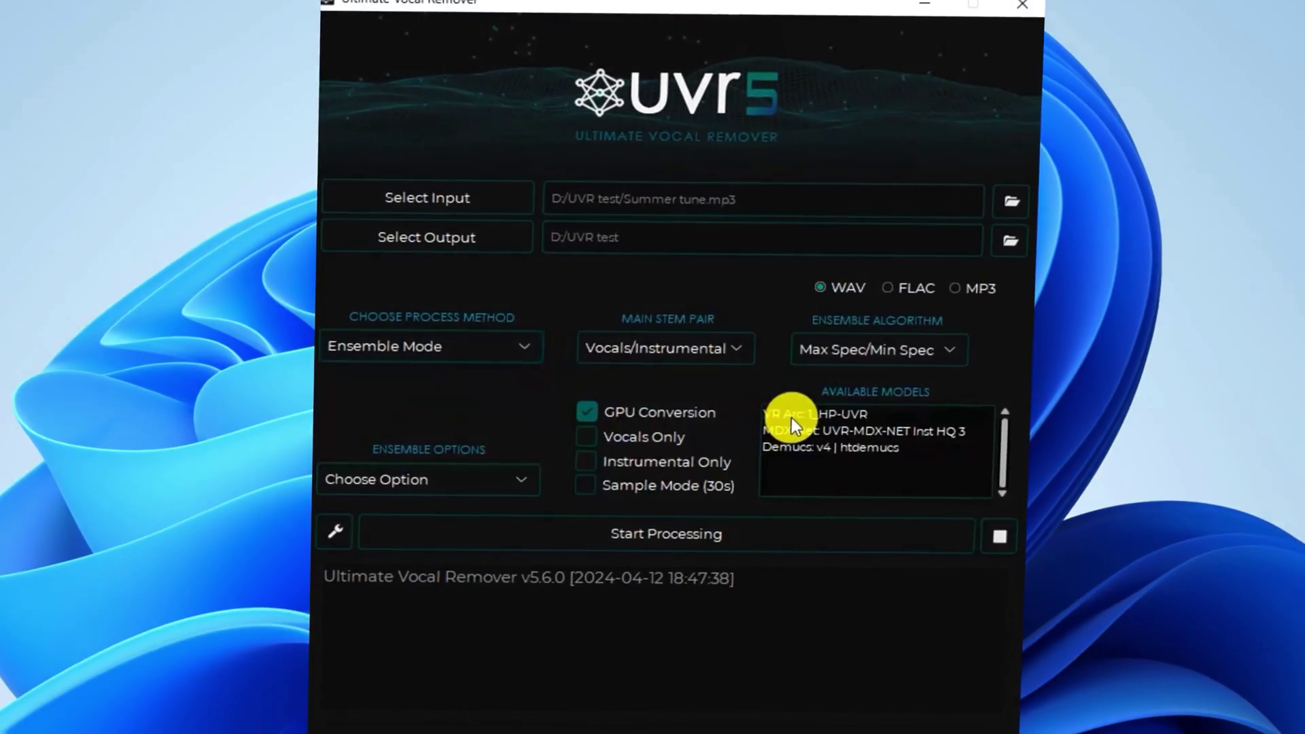
Select VR Arc 1_HP-UVR, MDX-Net Inst HQ 3 and Demucs v4 htdemucs, and enable GPU Conversion
{"action": "left_click", "coordinate": [773, 413]}
{"action": "left_click", "coordinate": [768, 426]}
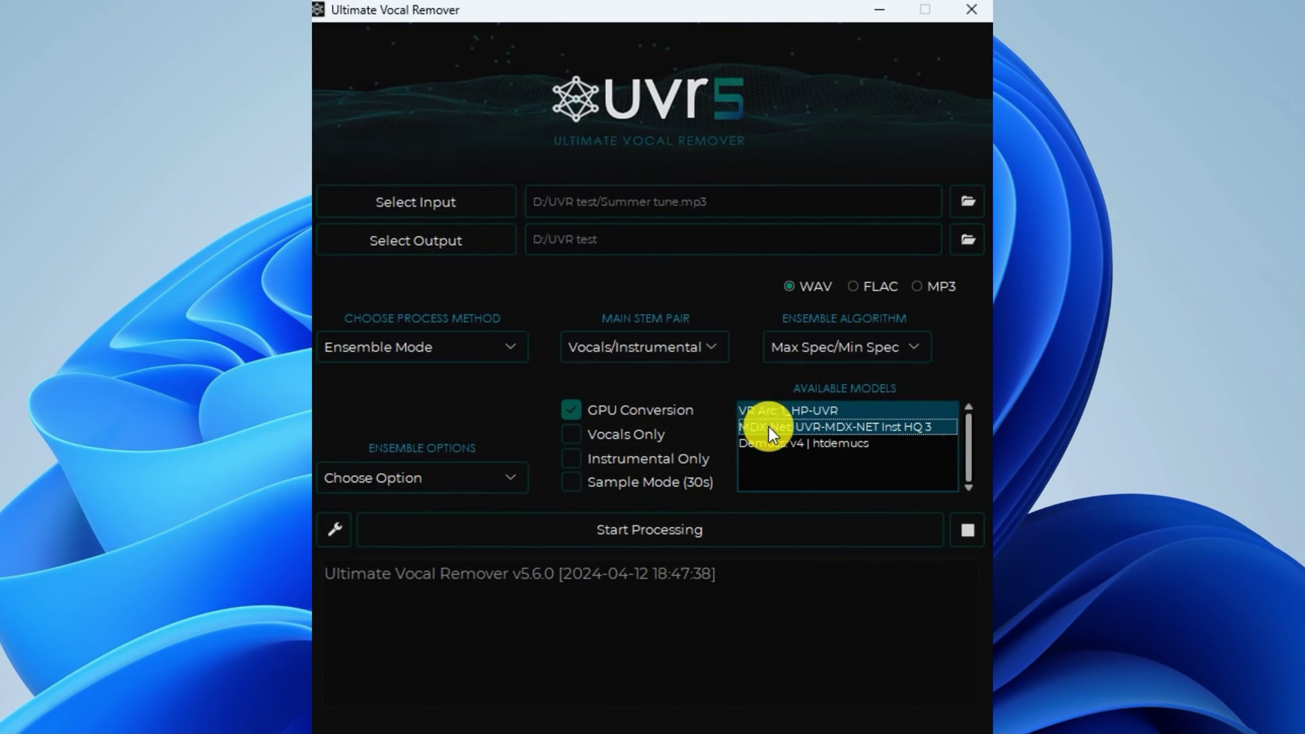
{"action": "left_click", "coordinate": [769, 443]}
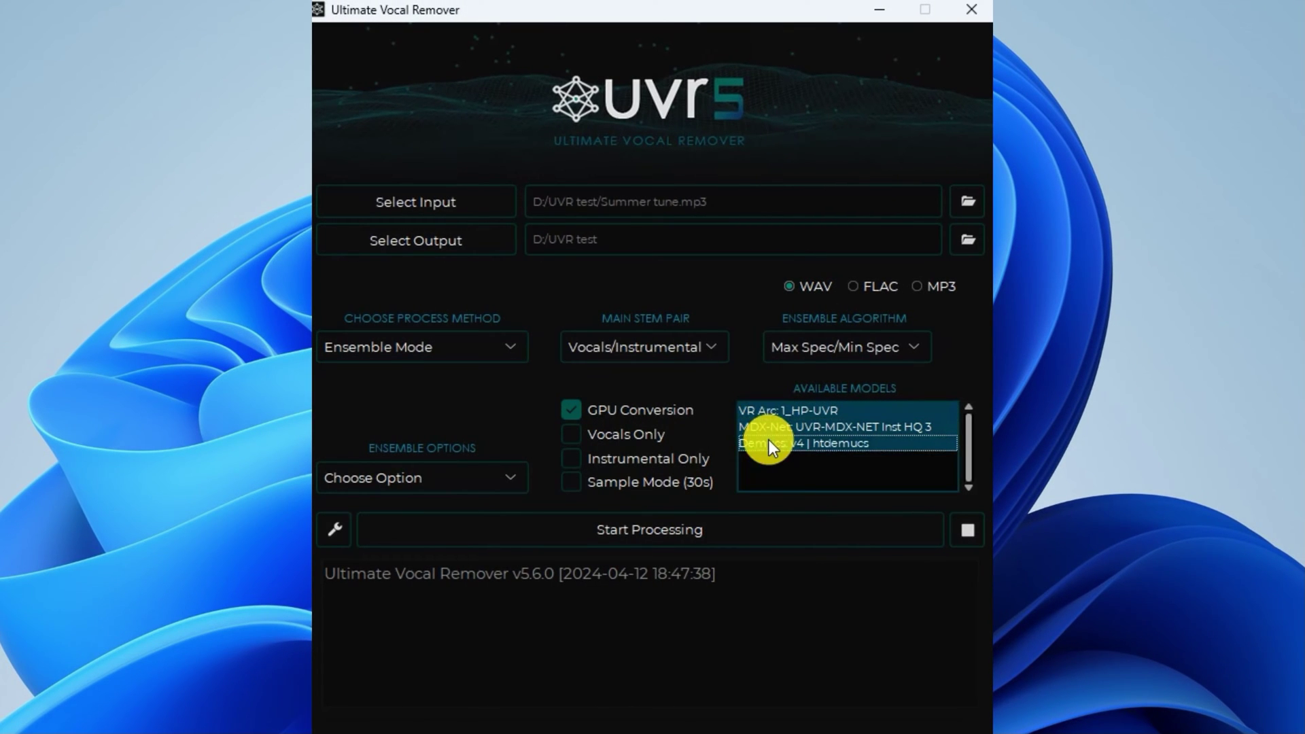
{"action": "left_click", "coordinate": [567, 409]}
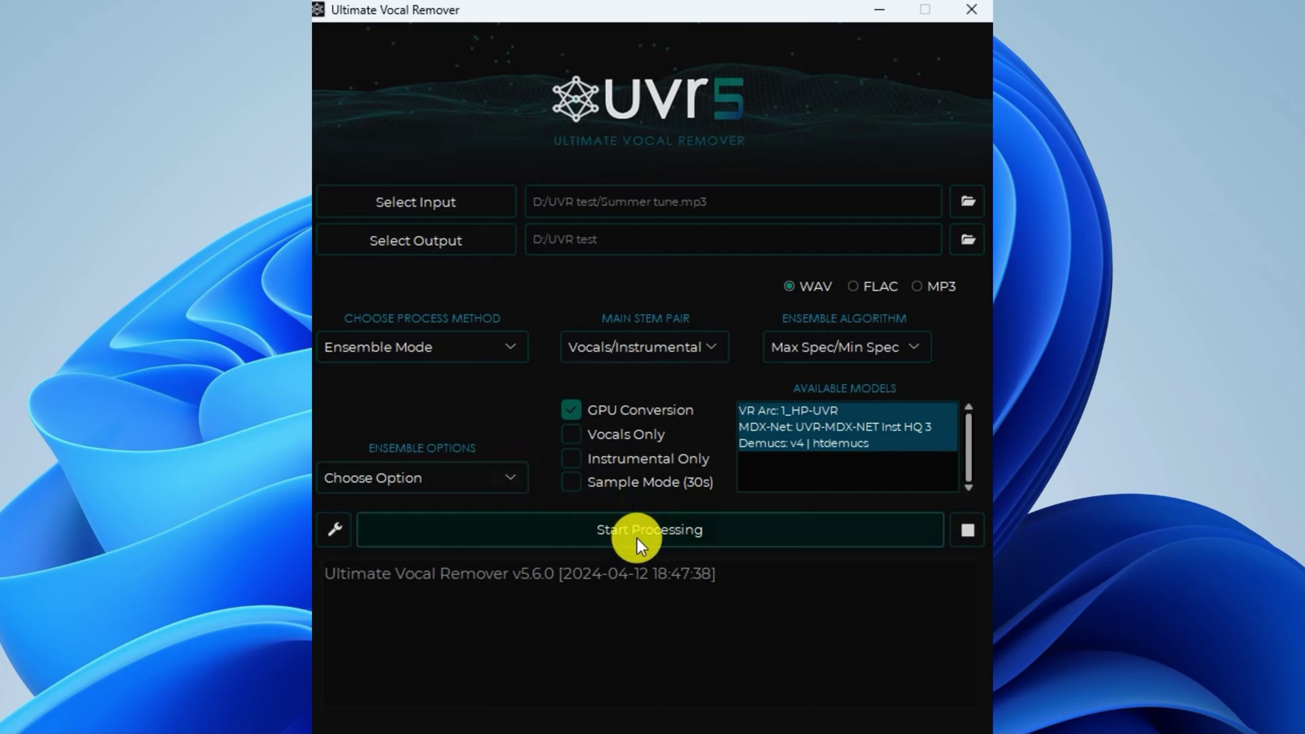
Run the Summer tune ensemble with the three selected models
{"action": "left_click", "coordinate": [637, 538]}
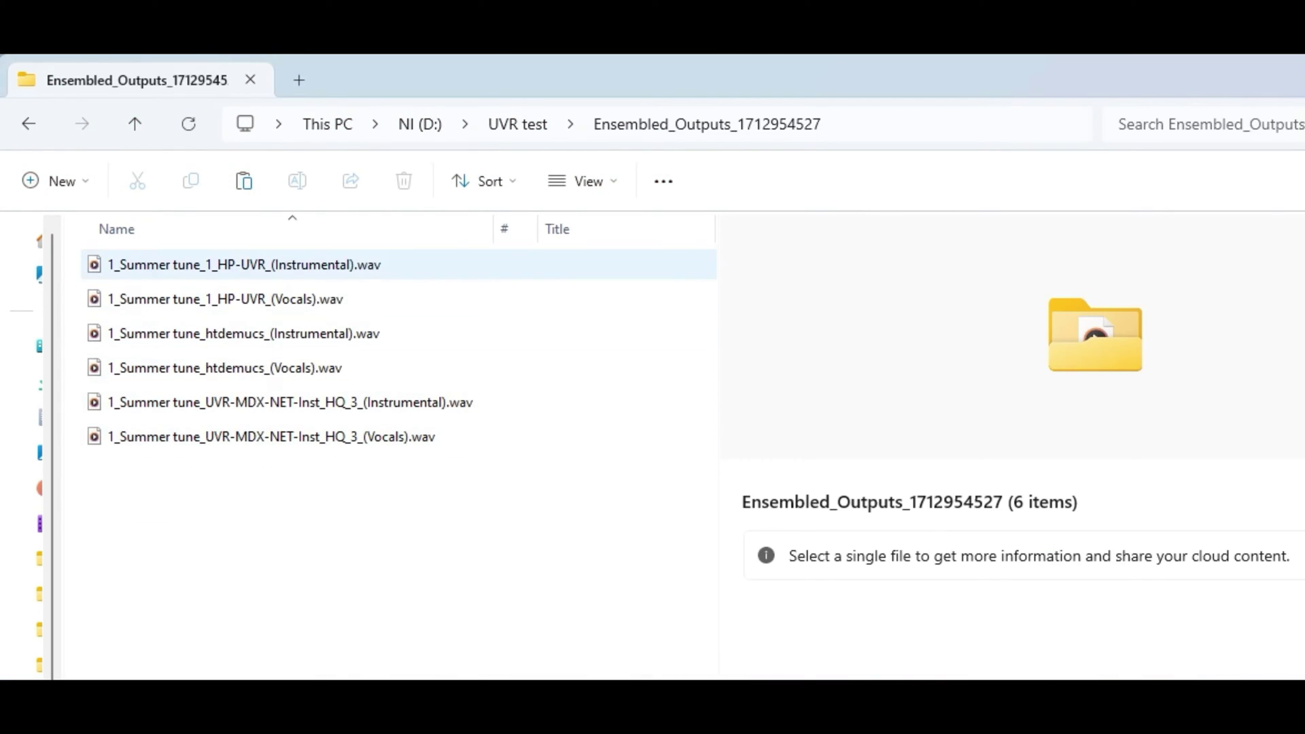
Play the HP-UVR instrumental WAV from Ensembled_Outputs in Media Player
{"action": "double_click", "coordinate": [245, 265]}
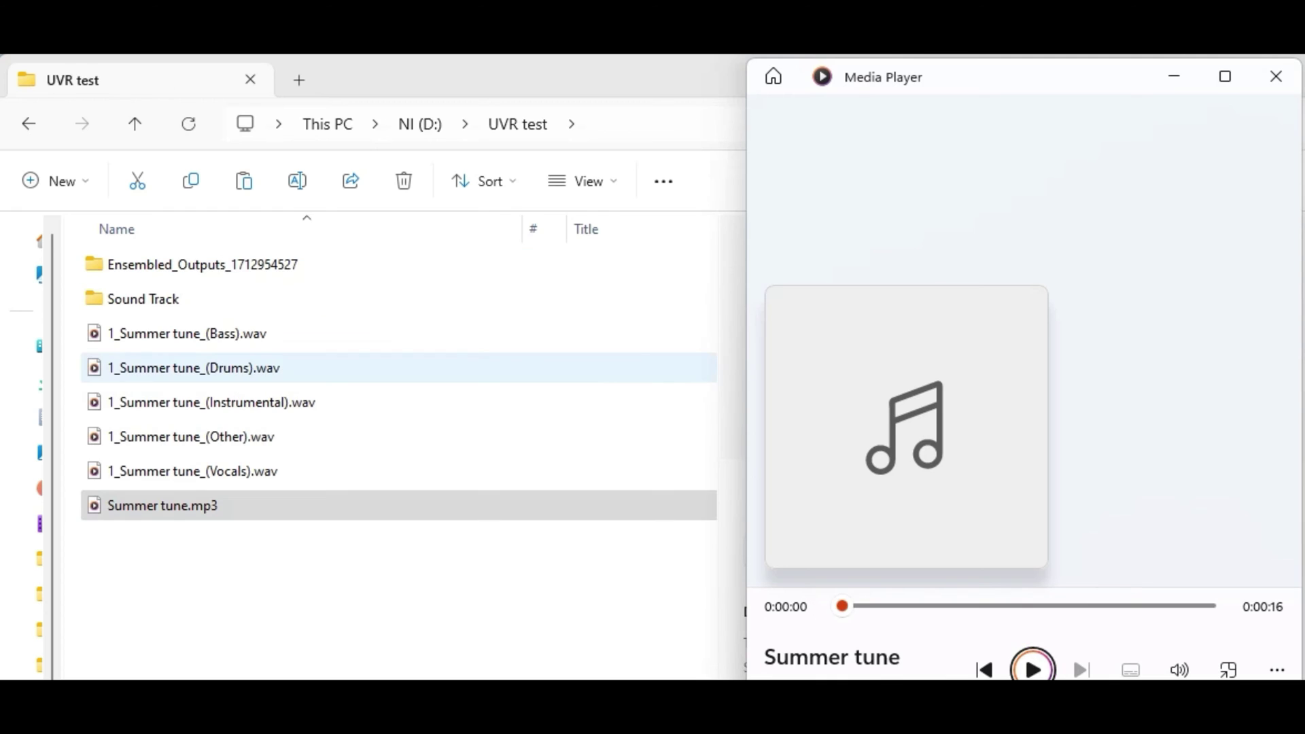
Play 1_Summer tune_(Drums).wav, then 1_Summer tune_(Bass).wav, in Media Player
{"action": "double_click", "coordinate": [194, 367]}
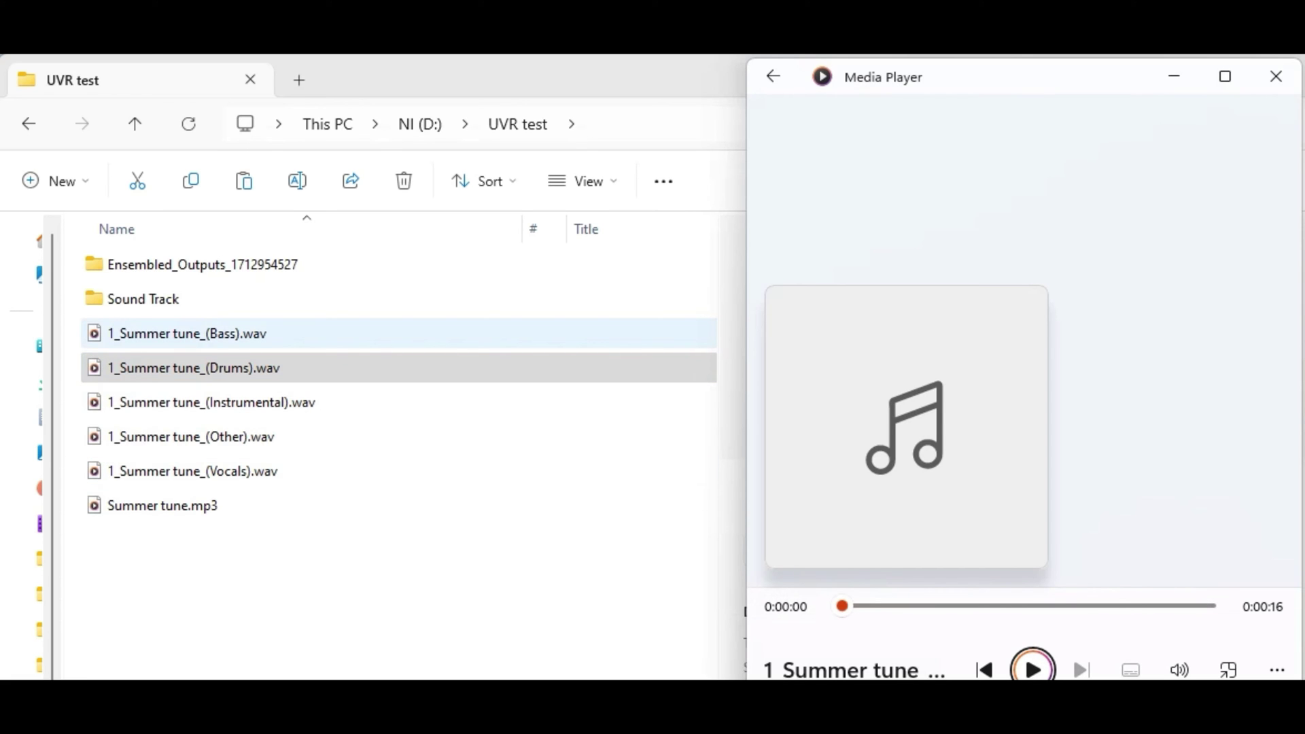
{"action": "double_click", "coordinate": [187, 333]}
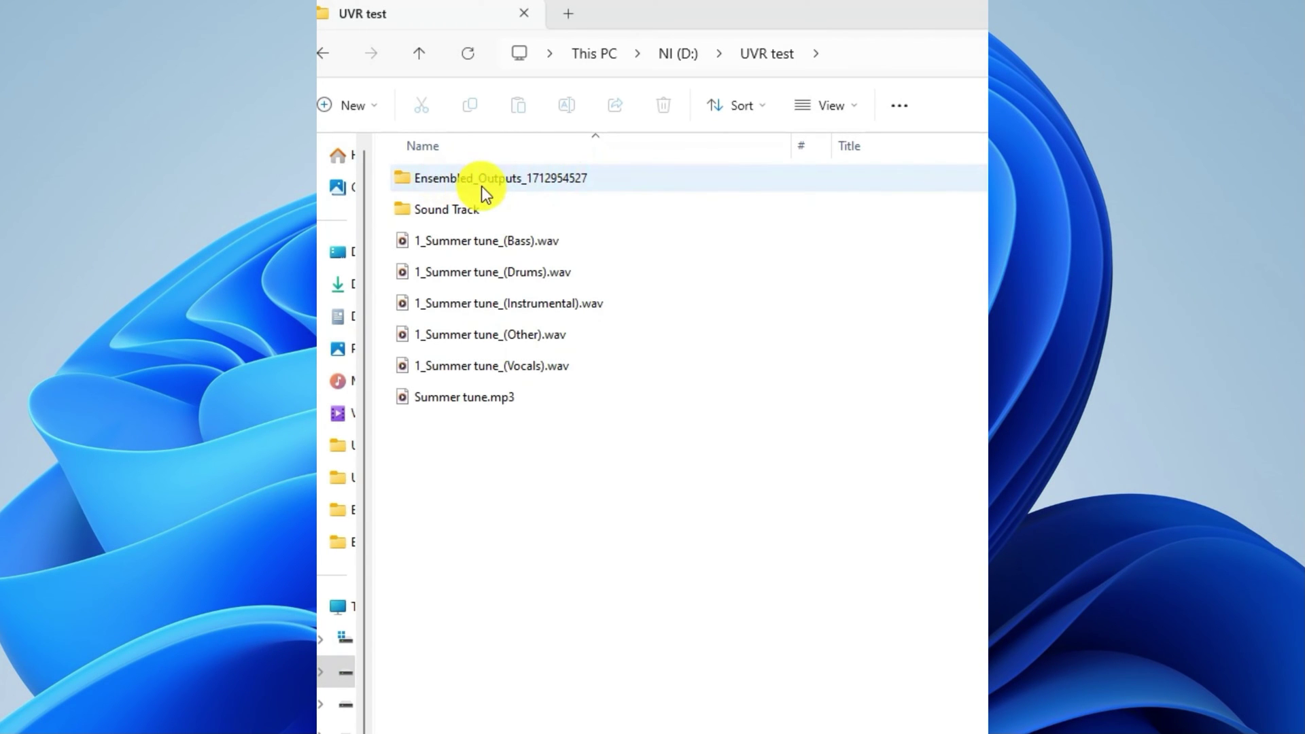
{"action": "double_click", "coordinate": [652, 185]}
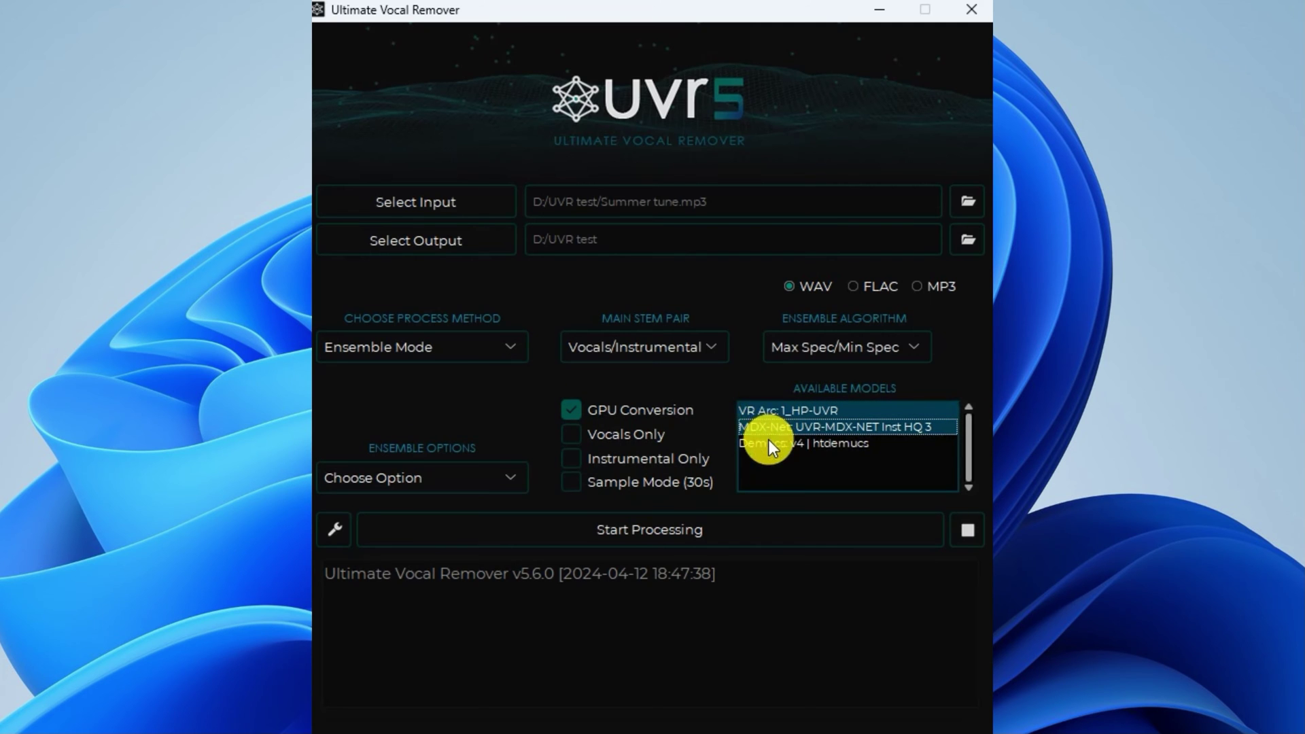
Select the VR Arc, MDX-Net and Demucs v4 (htdemucs) models in the ensemble's Available Models list
{"action": "left_click", "coordinate": [770, 443]}
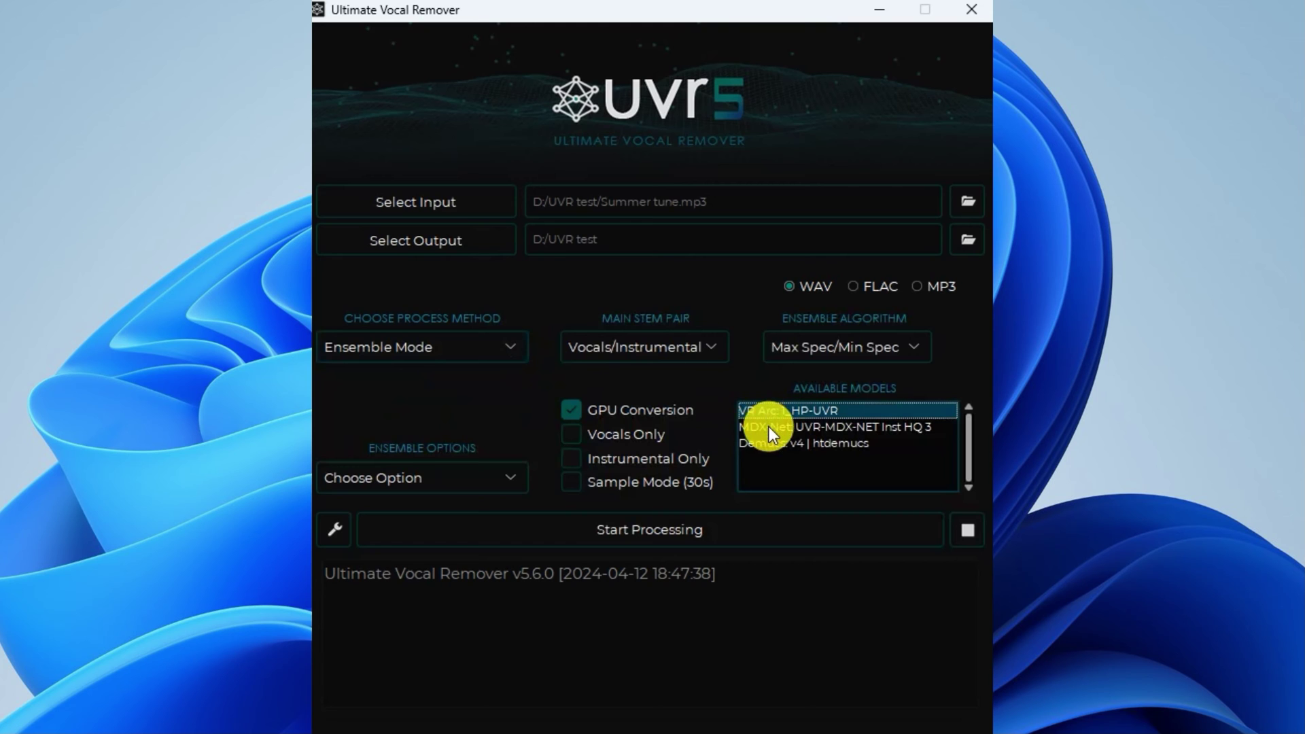
{"action": "left_click", "coordinate": [768, 427]}
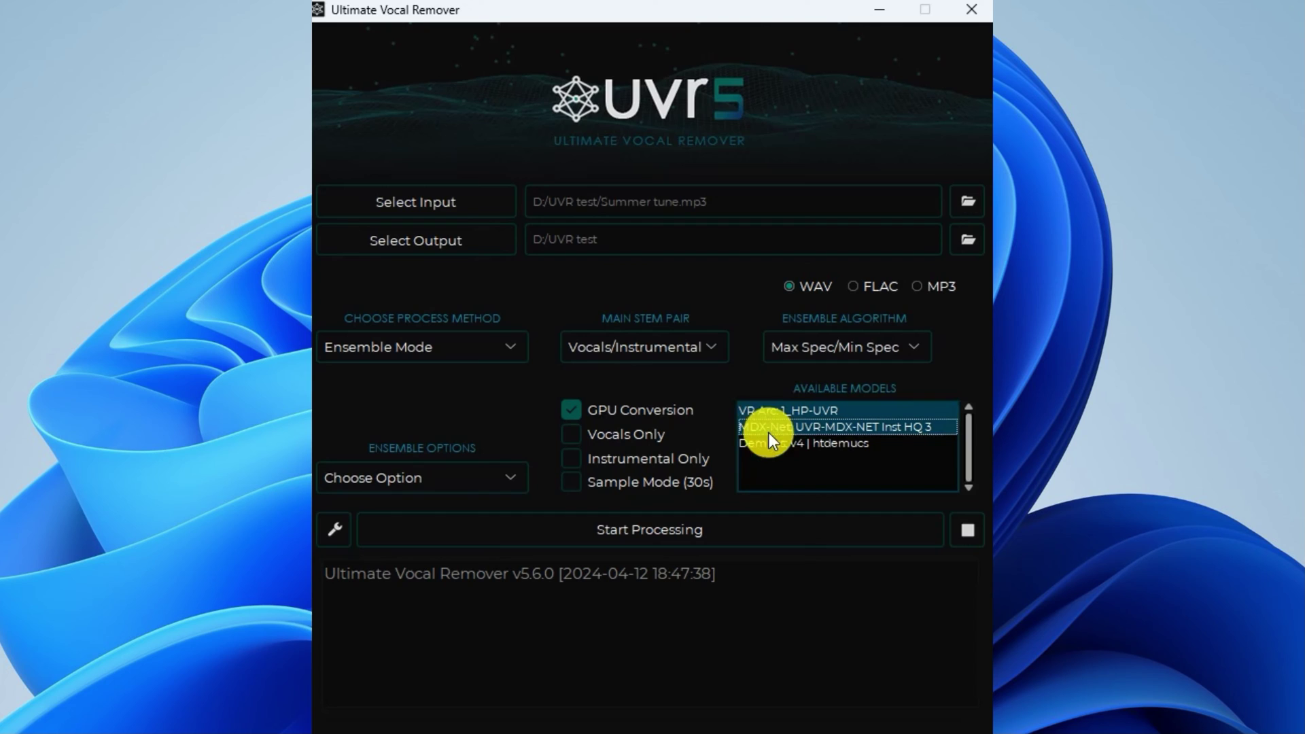
{"action": "left_click", "coordinate": [769, 439]}
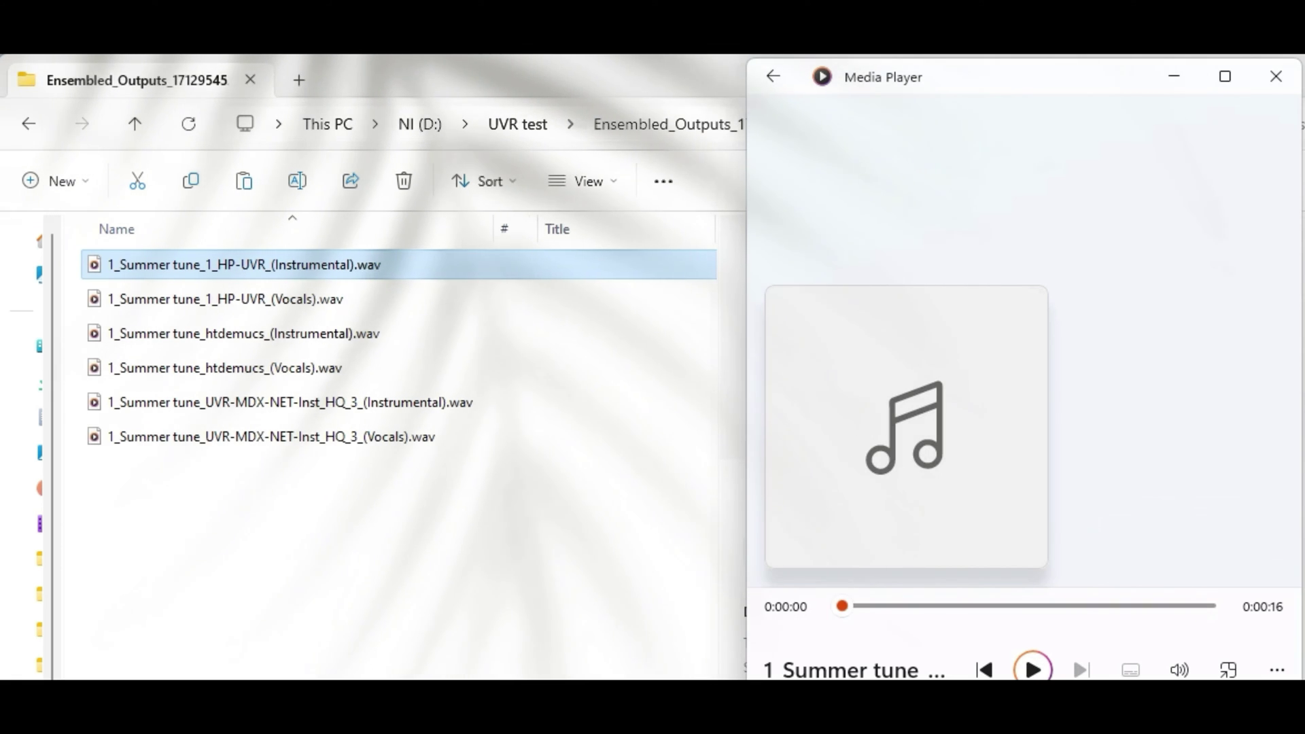
Play 1_Summer tune_1_HP-UVR_(Vocals).wav from Explorer in Media Player
{"action": "key", "text": "Down"}
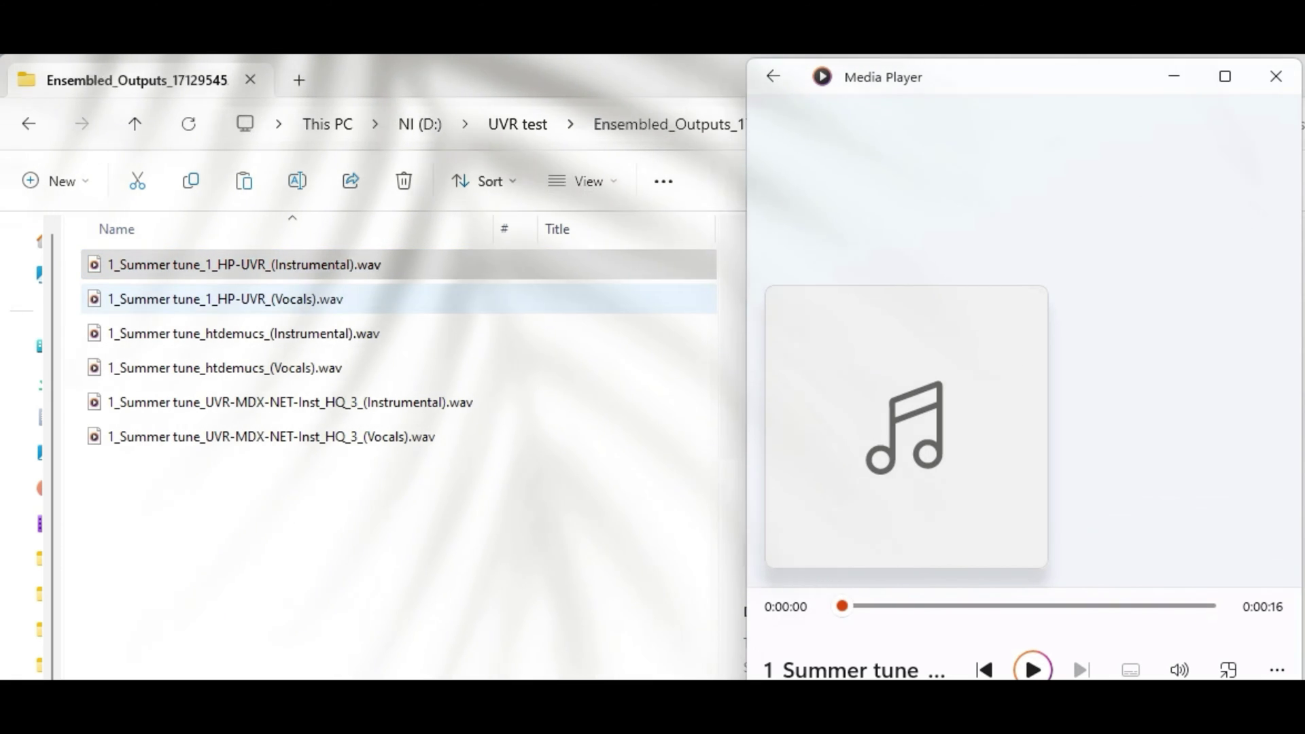
{"action": "key", "text": "Return"}
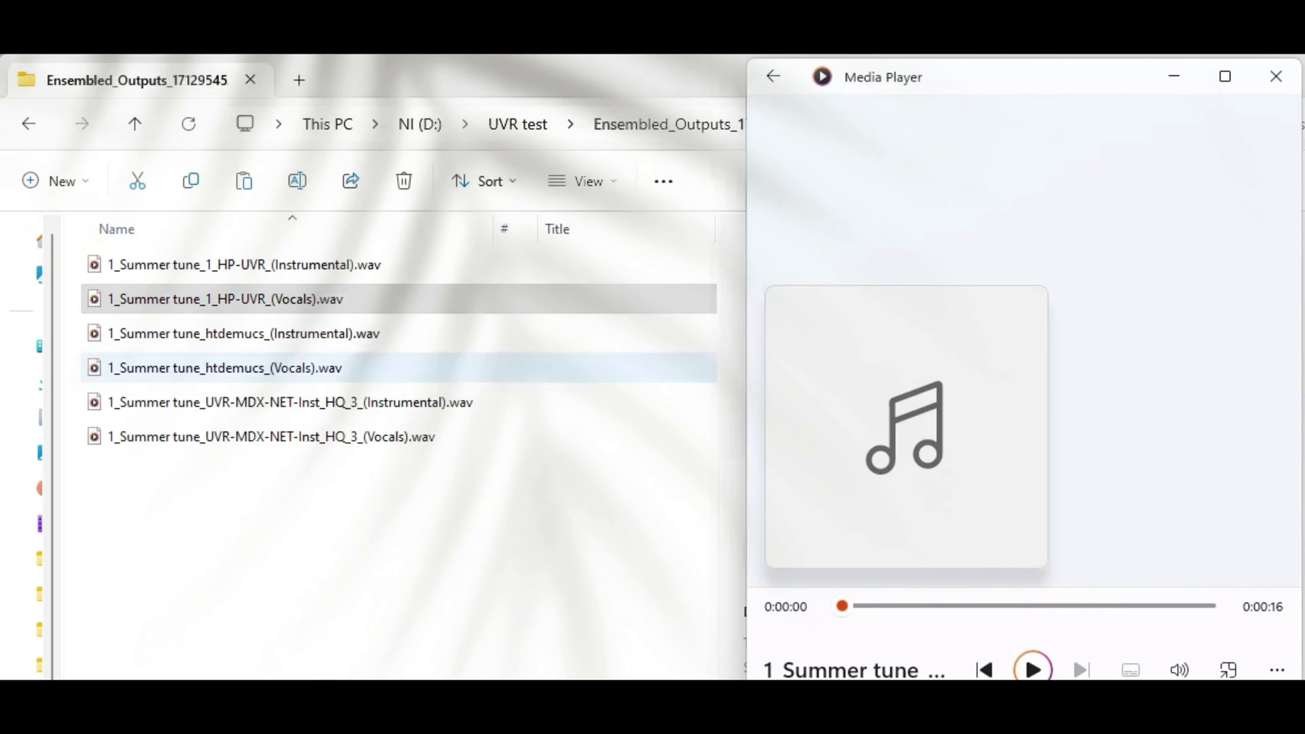
Play 1_Summer tune_htdemucs_(Instrumental).wav, then select the htdemucs Vocals file
{"action": "left_click", "coordinate": [245, 333]}
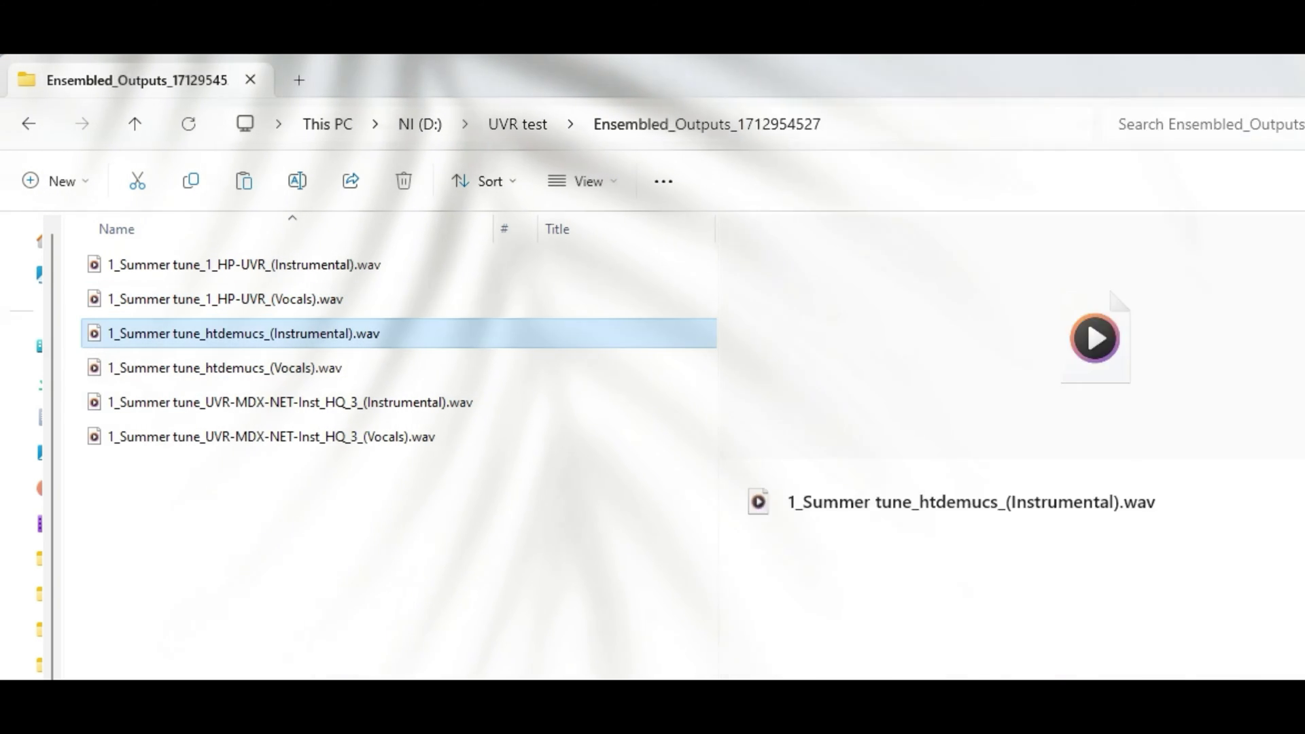
{"action": "double_click", "coordinate": [245, 333]}
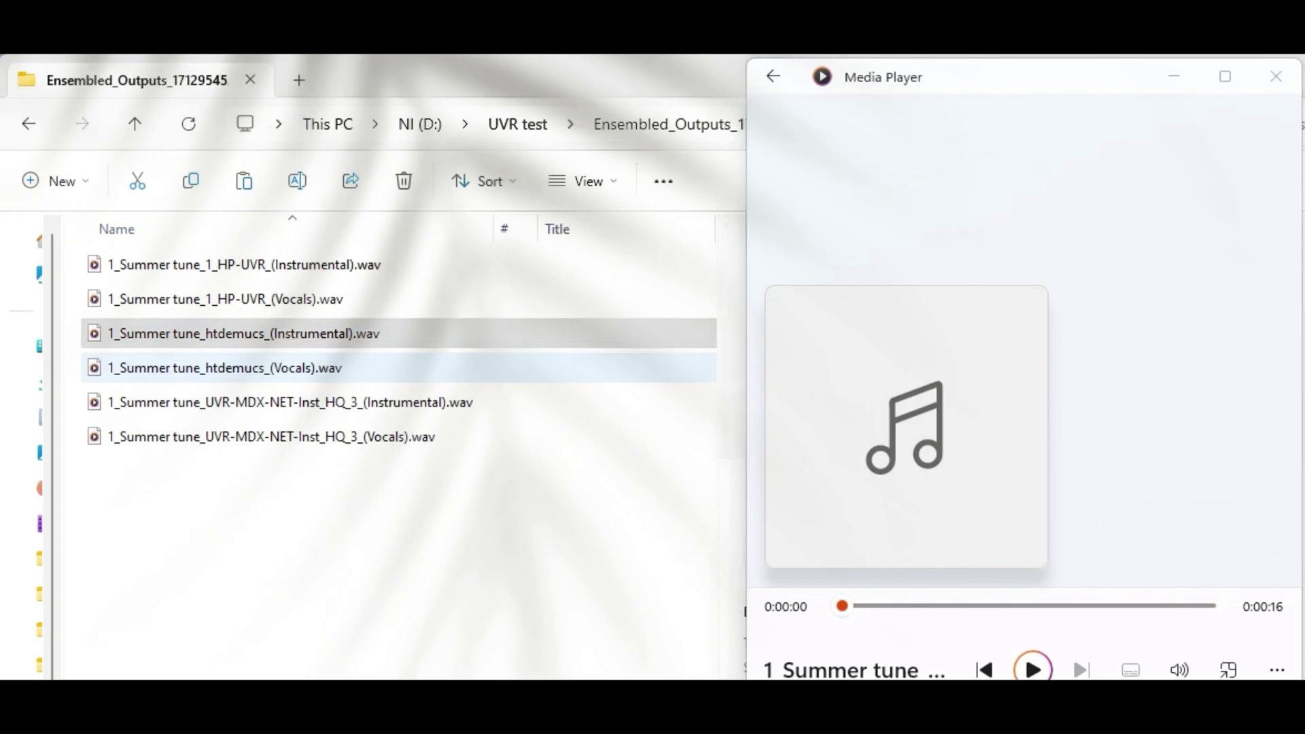
{"action": "left_click", "coordinate": [225, 367]}
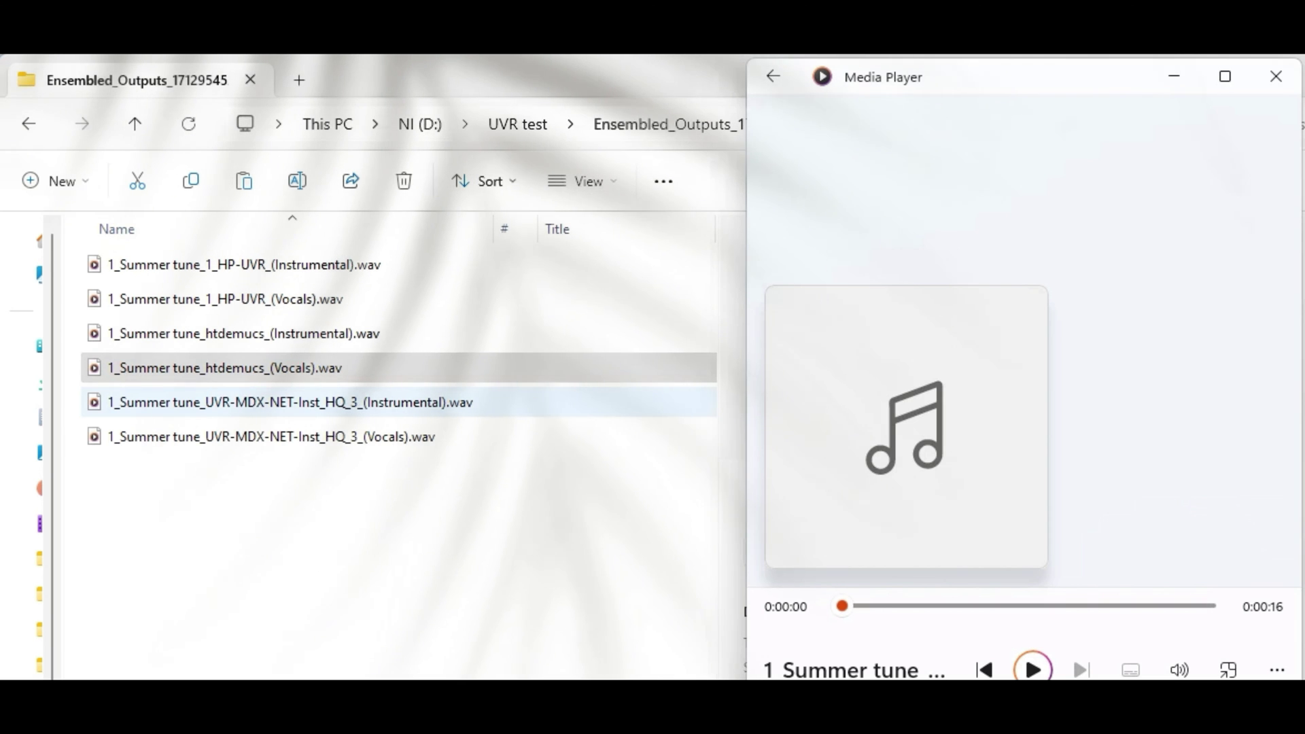
Play the UVR-MDX-NET-Inst_HQ_3 Instrumental WAV, then its Vocals WAV
{"action": "double_click", "coordinate": [286, 402]}
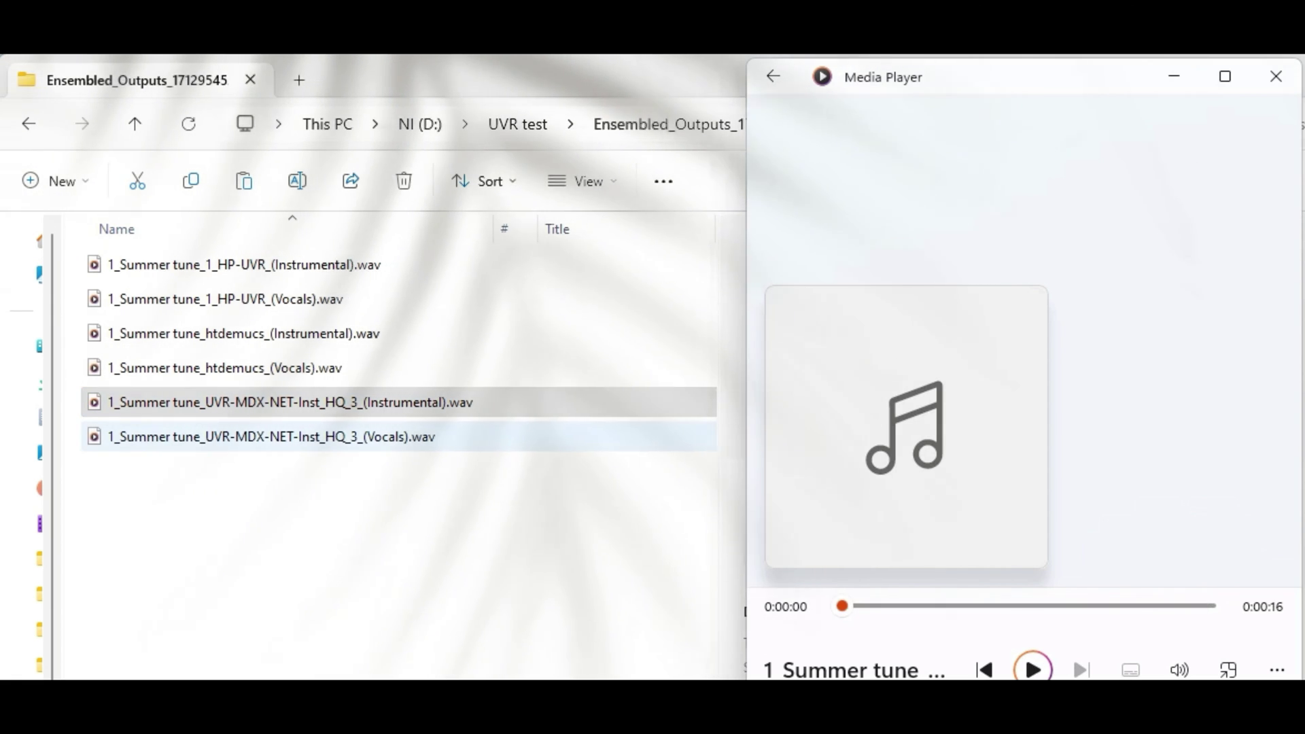
{"action": "double_click", "coordinate": [271, 437]}
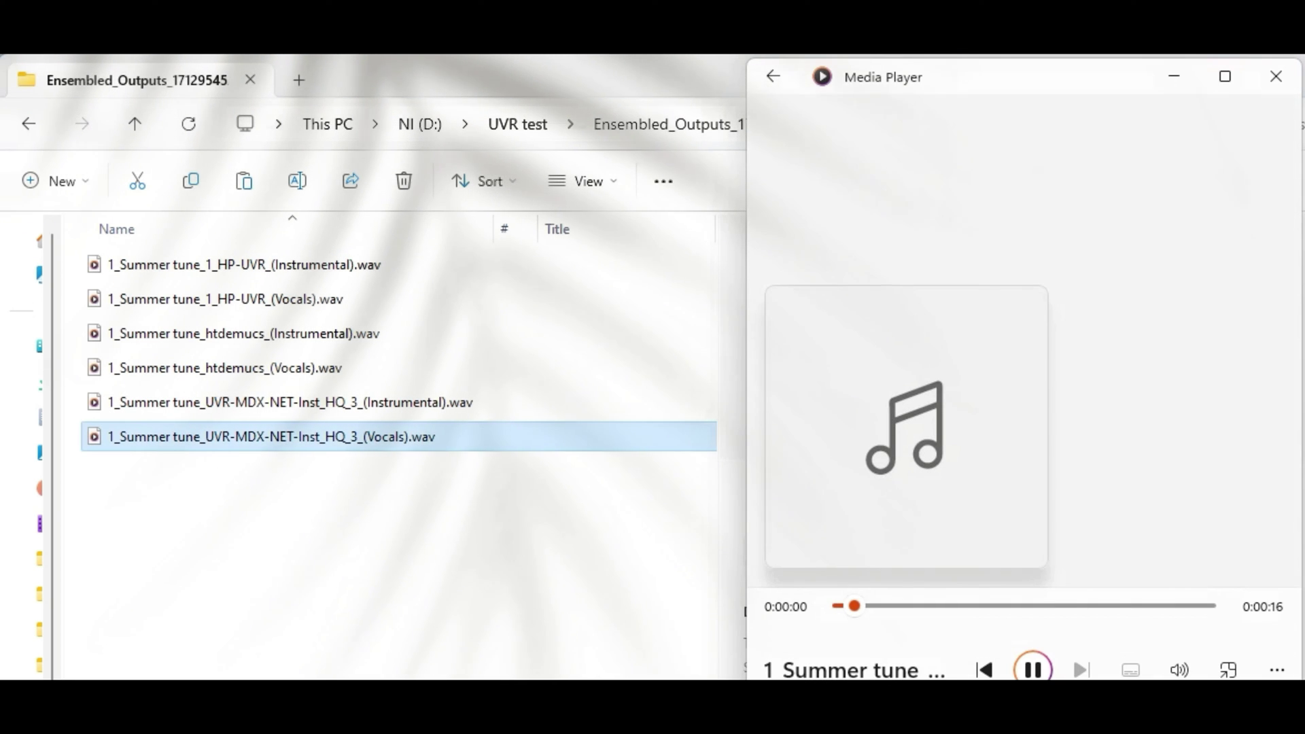